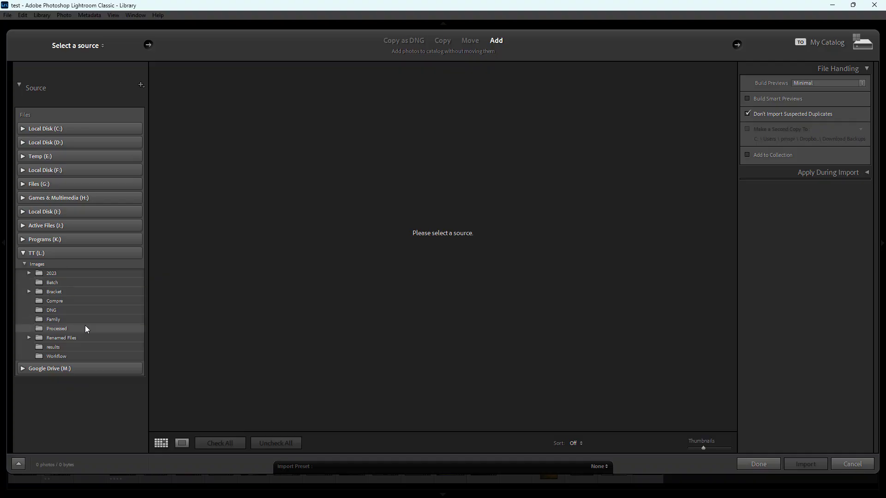
Import all photos from the L: drive's Images/Family folder with the Add option, and clear the photo selection.
{"action": "left_click", "coordinate": [63, 320]}
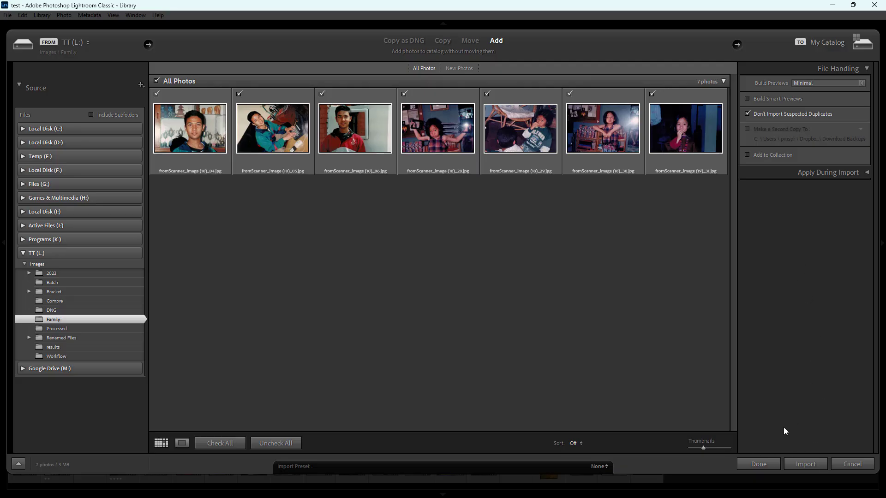
{"action": "left_click", "coordinate": [811, 466]}
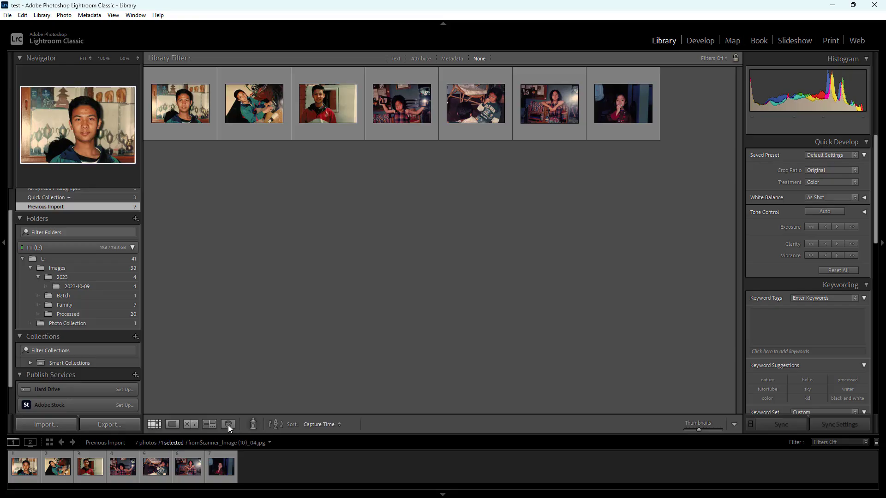
{"action": "key", "text": "ctrl+d"}
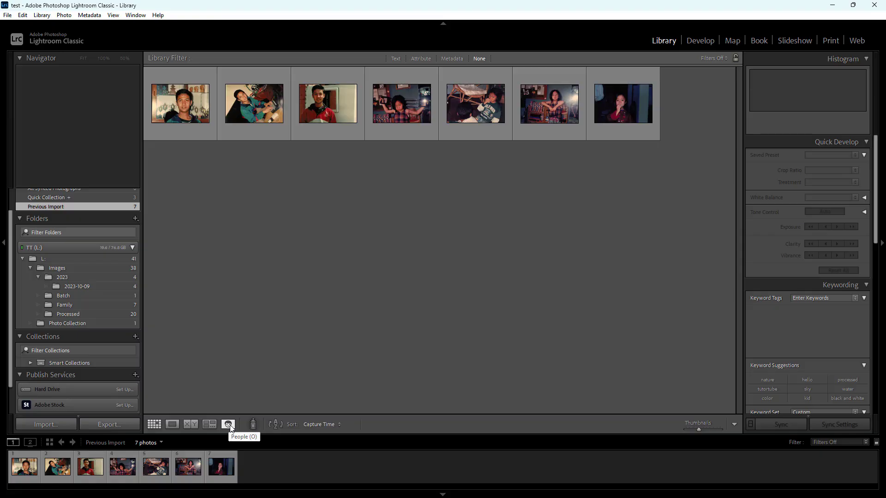
Open People view for the imported photos and choose to find faces only as needed.
{"action": "left_click", "coordinate": [229, 424]}
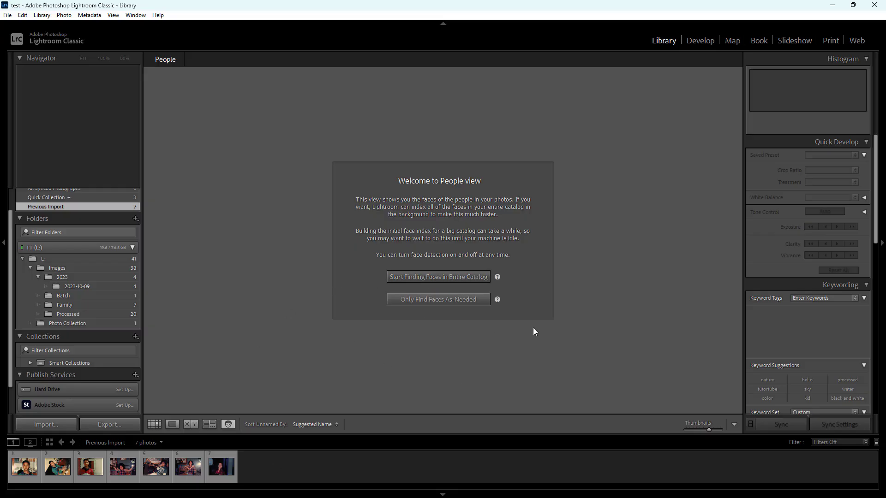
{"action": "left_click", "coordinate": [439, 300]}
{"action": "left_click_drag", "start_coordinate": [439, 300], "coordinate": [34, 43]}
{"action": "left_click", "coordinate": [227, 427]}
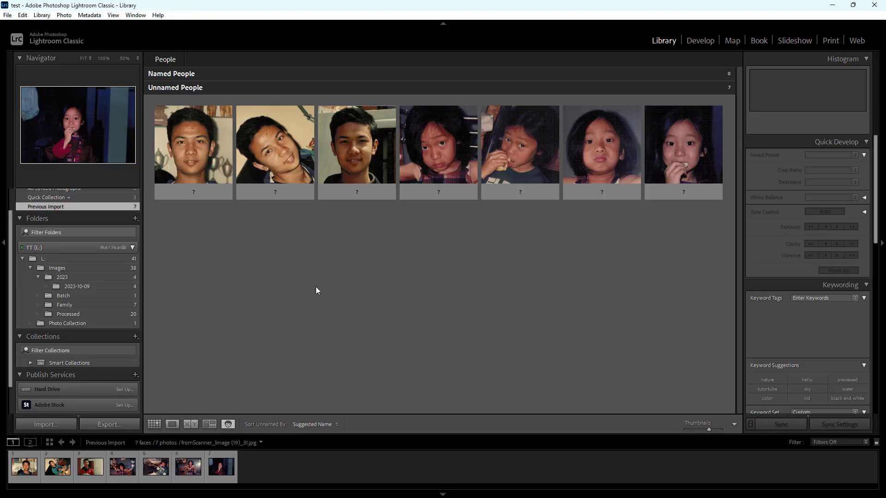
Name the first unnamed face, the young man looking straight ahead, with his first name.
{"action": "left_click", "coordinate": [190, 194]}
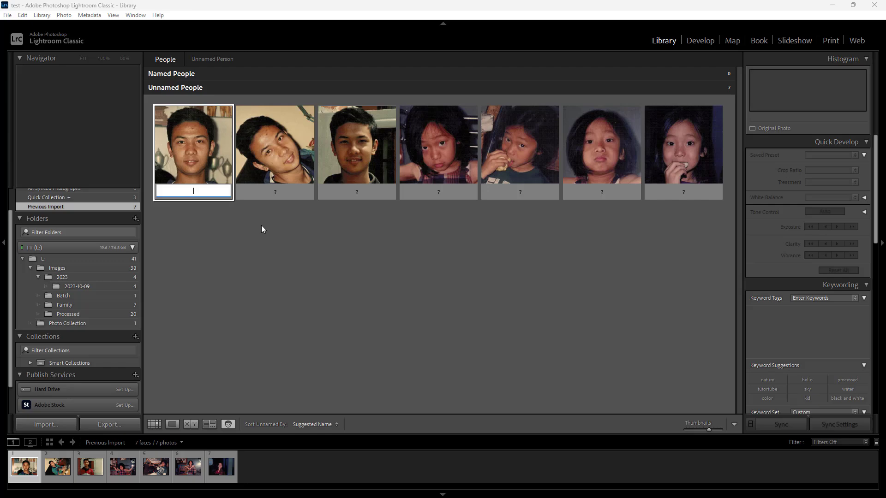
{"action": "type", "text": "Mark"}
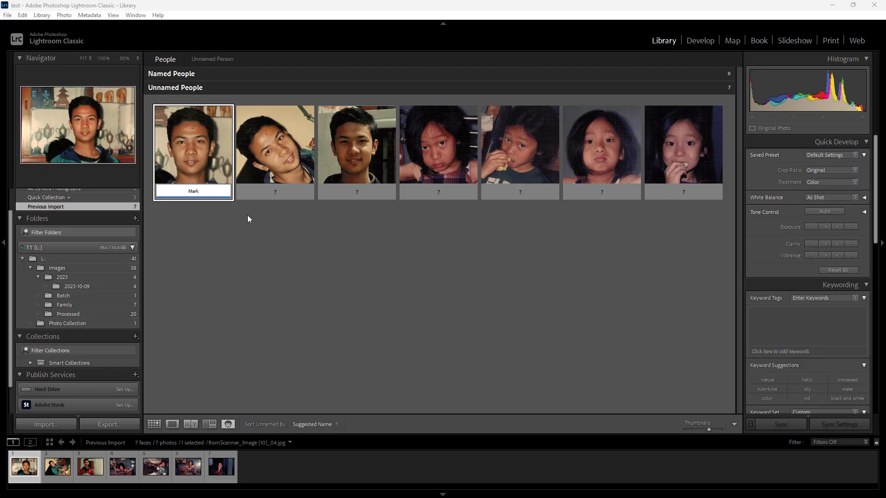
{"action": "key", "text": "Return"}
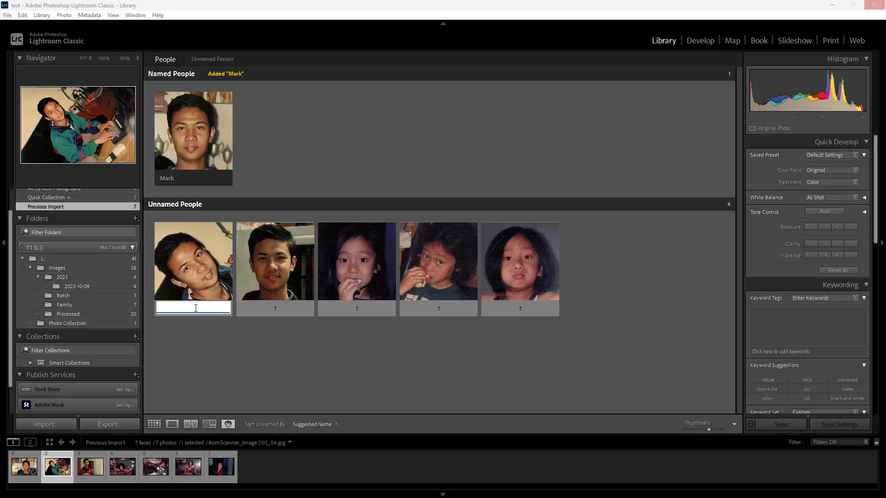
Assign the young man's existing name to his two remaining unnamed faces.
{"action": "left_click", "coordinate": [454, 373]}
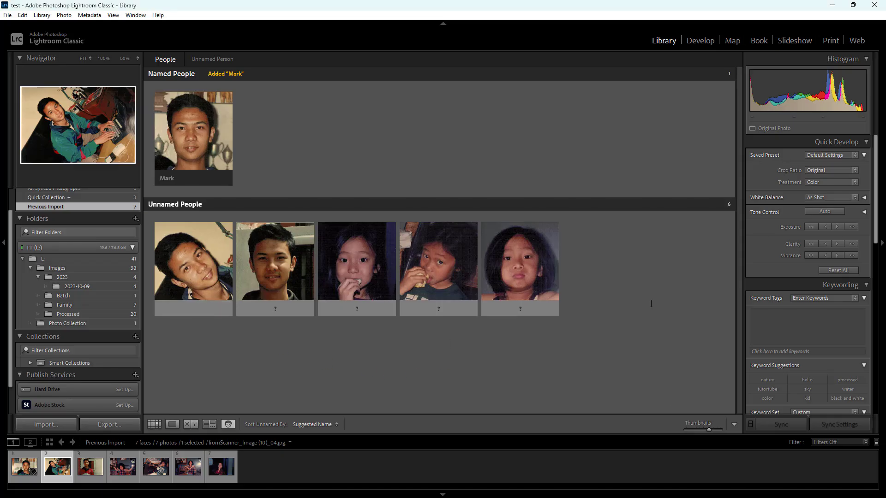
{"action": "left_click", "coordinate": [200, 312]}
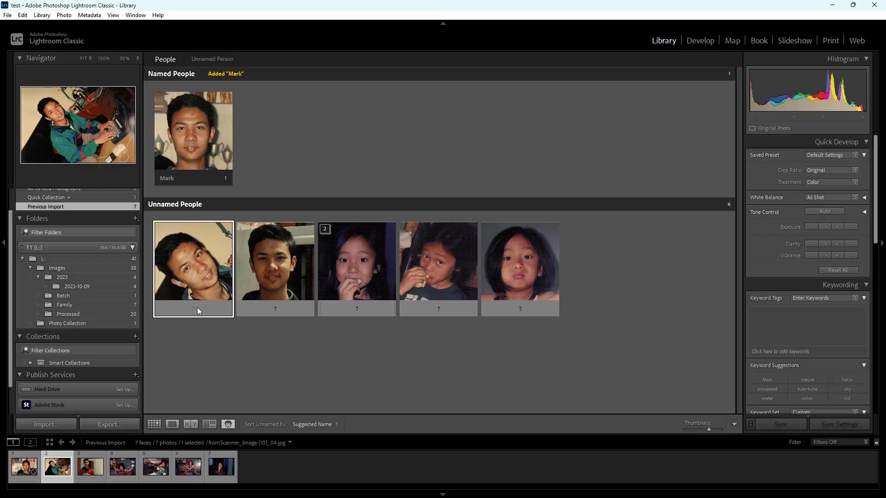
{"action": "left_click", "coordinate": [194, 307]}
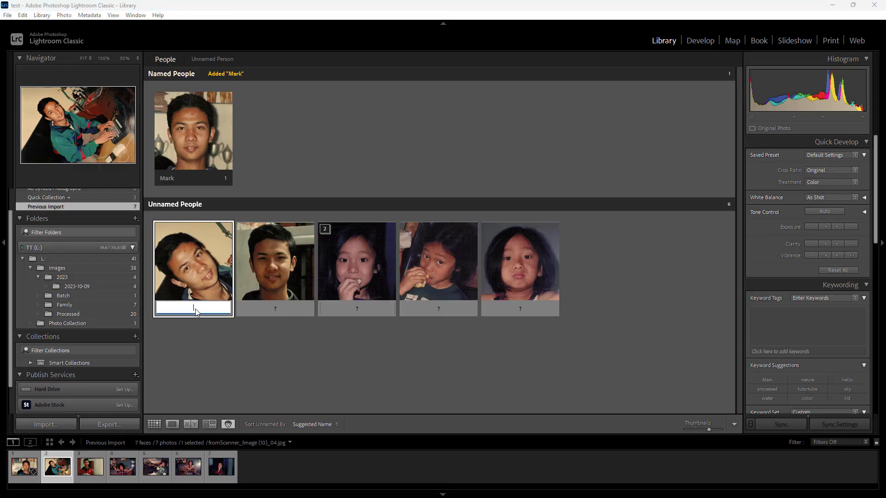
{"action": "type", "text": "Mark"}
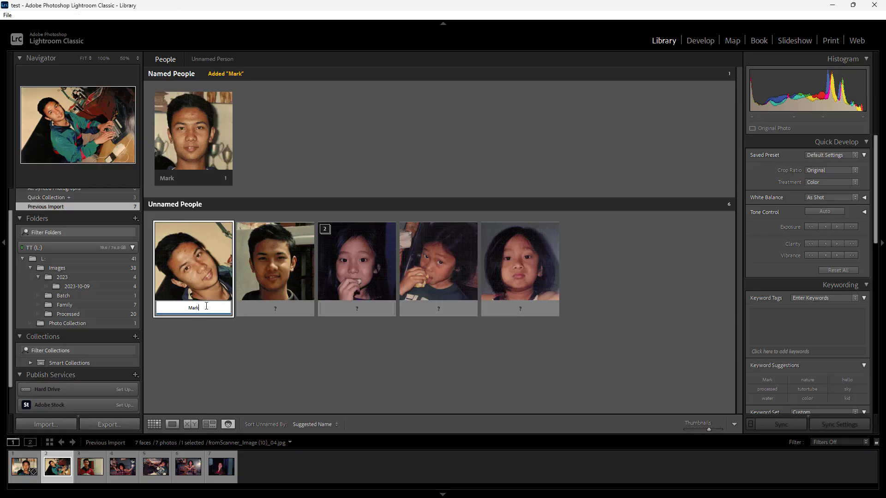
{"action": "key", "text": "Return"}
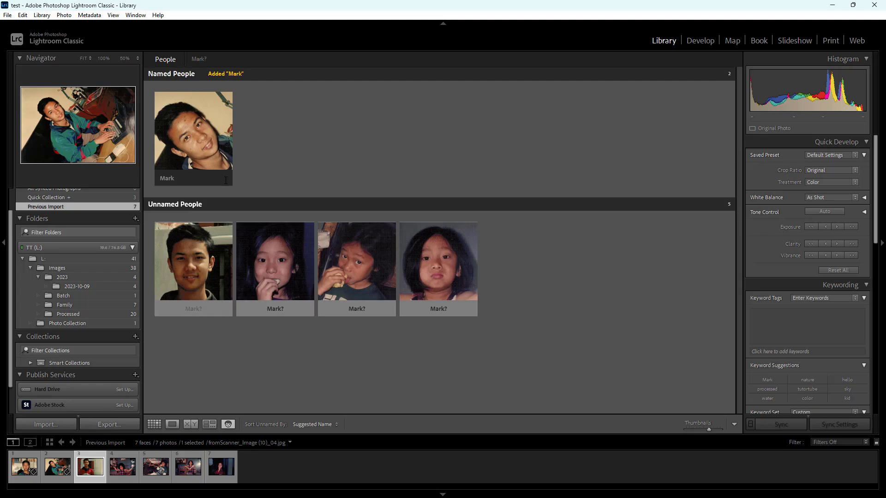
{"action": "left_click", "coordinate": [202, 309]}
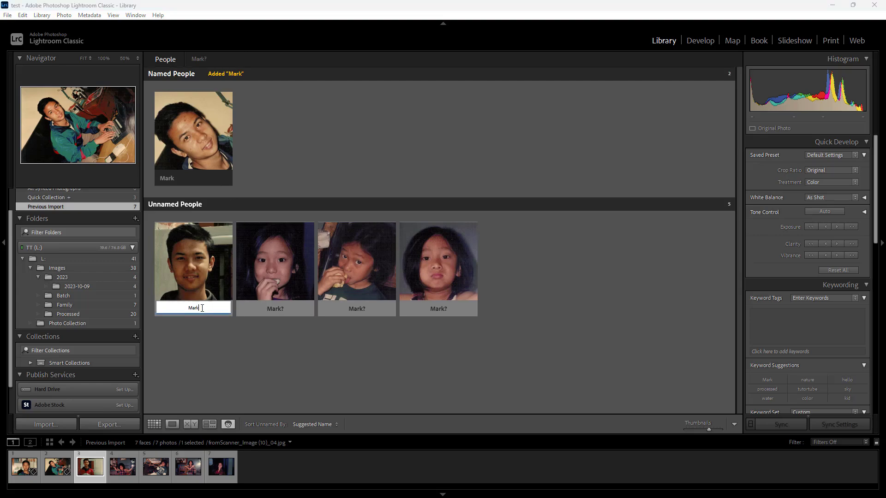
{"action": "key", "text": "Return"}
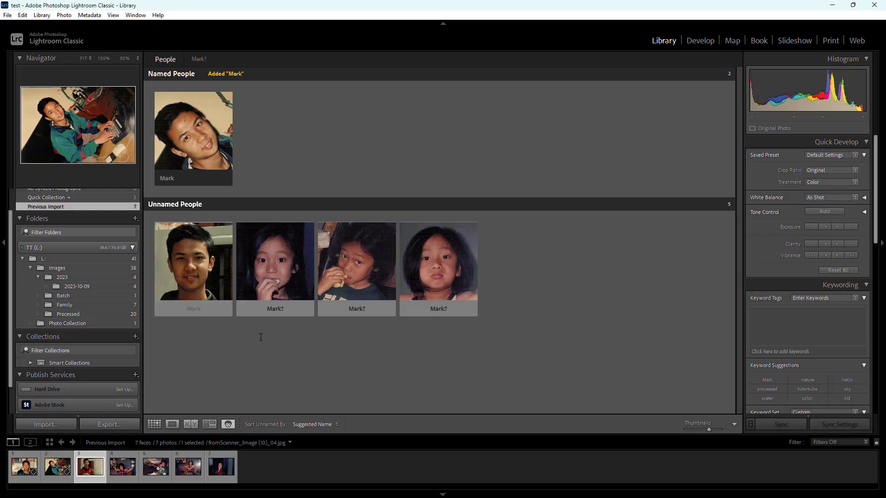
Replace the suggested name on the stacked faces of the girl in the dark photo with the child's own first name.
{"action": "left_click", "coordinate": [197, 309]}
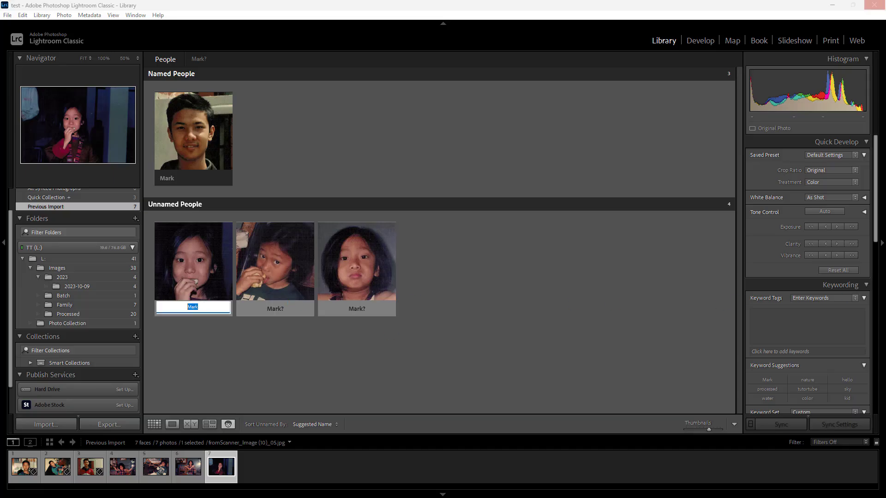
{"action": "type", "text": "Tony"}
{"action": "key", "text": "Return"}
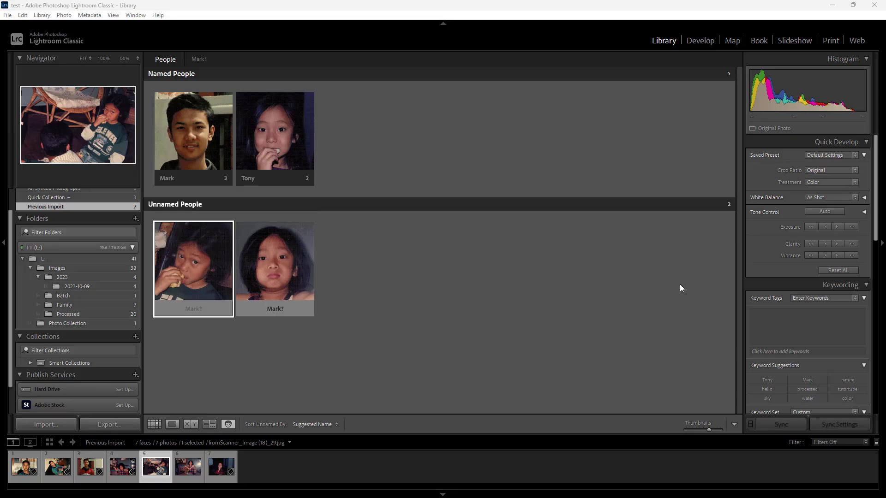
Assign the child's name to the two remaining unnamed faces in place of the suggested name, and clear the selection.
{"action": "left_click", "coordinate": [196, 309]}
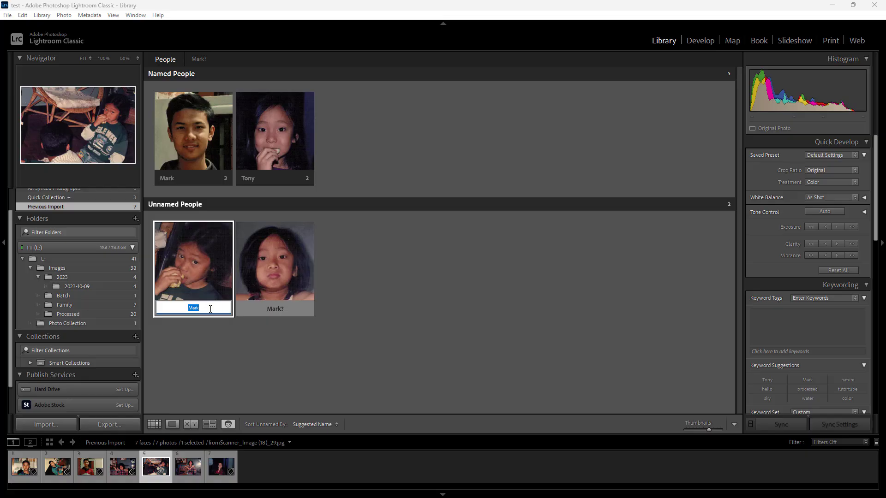
{"action": "type", "text": "Tony"}
{"action": "key", "text": "Return"}
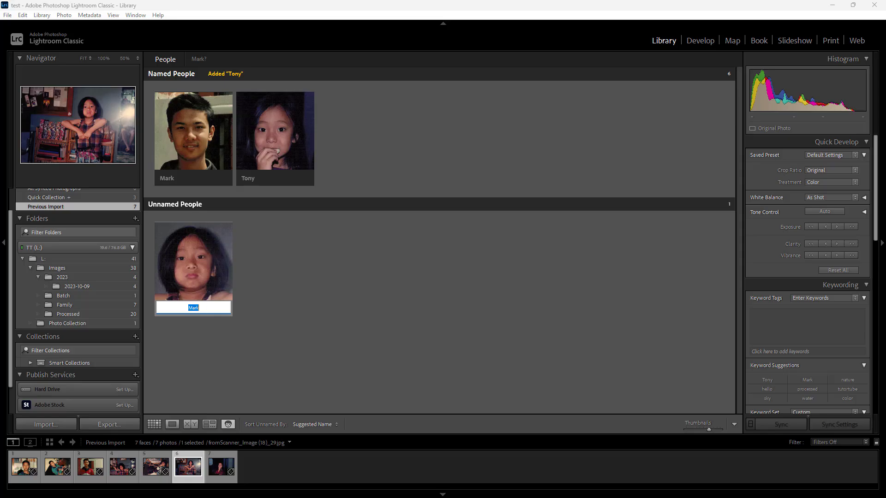
{"action": "type", "text": "Tony"}
{"action": "key", "text": "Return"}
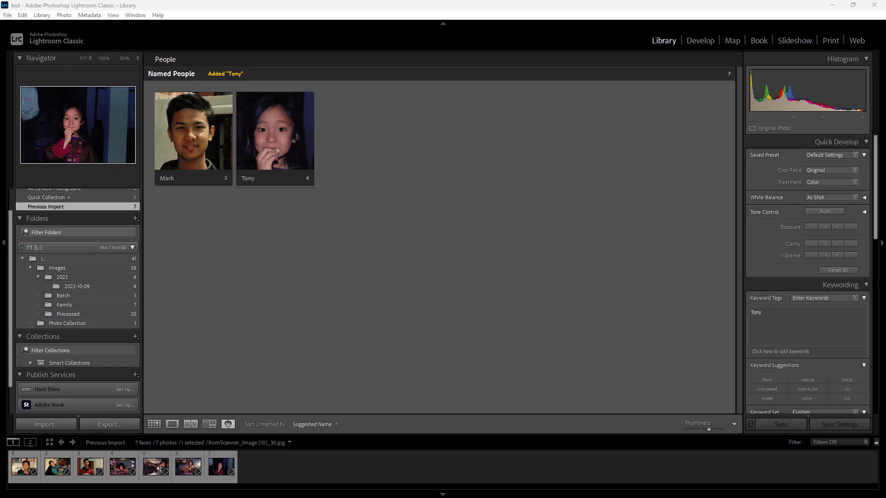
{"action": "left_click", "coordinate": [421, 307]}
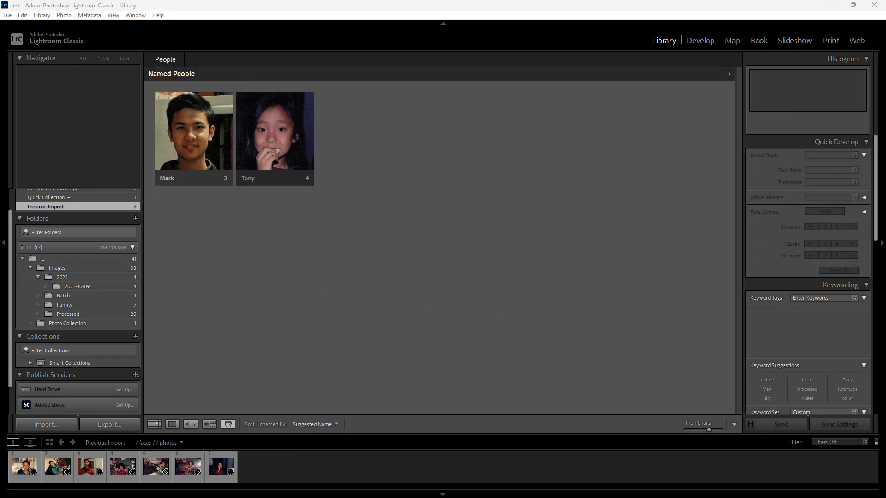
Examine the young man's tagged face region in Loupe view and view the following photo of him at the laptop.
{"action": "left_click", "coordinate": [217, 144]}
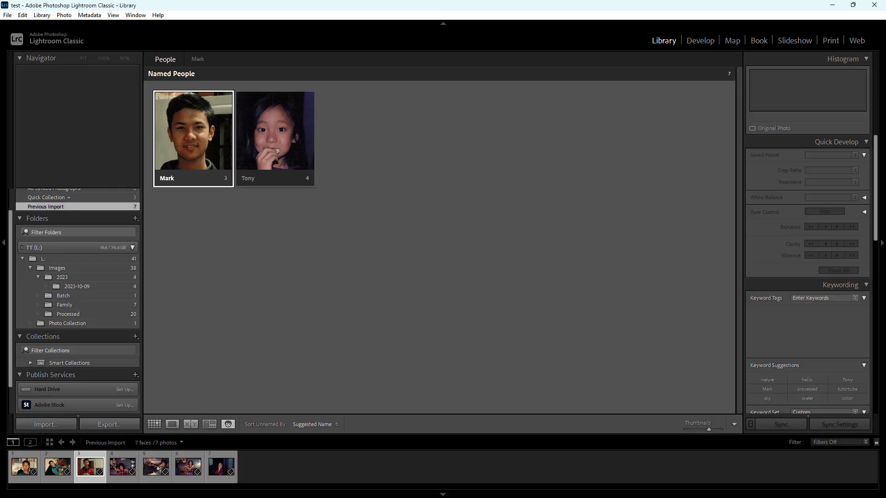
{"action": "key", "text": "e"}
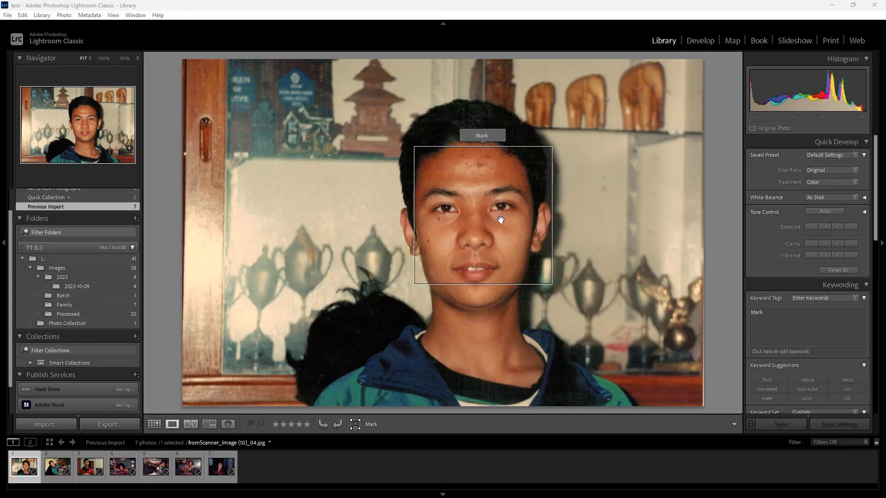
{"action": "left_click", "coordinate": [493, 152]}
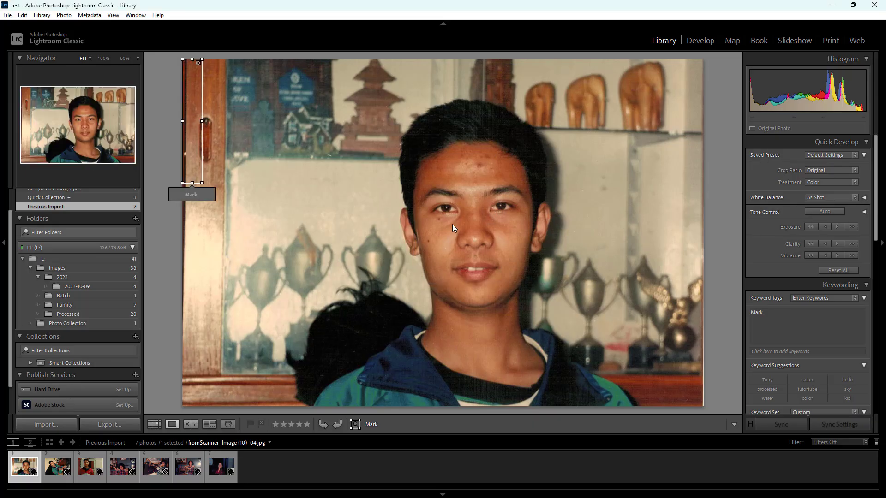
{"action": "left_click", "coordinate": [51, 465]}
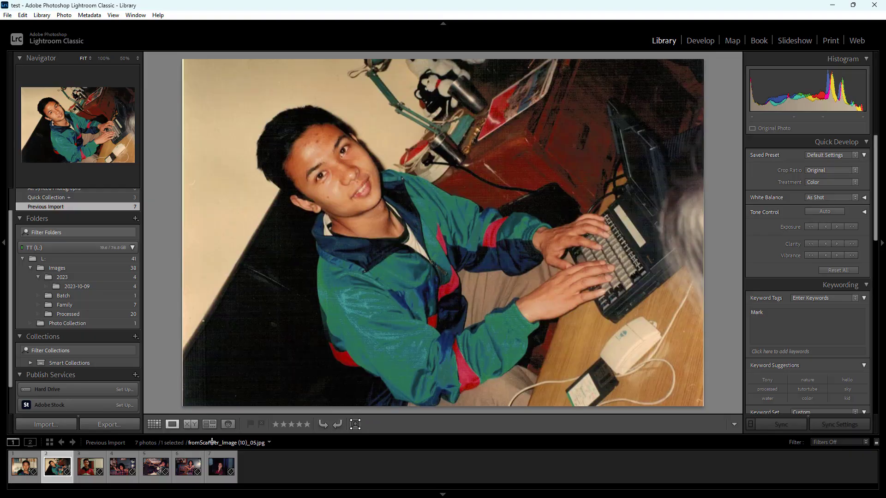
Return to People view, show the child's confirmed faces, and open the third one's full photo in Loupe view.
{"action": "left_click", "coordinate": [230, 428]}
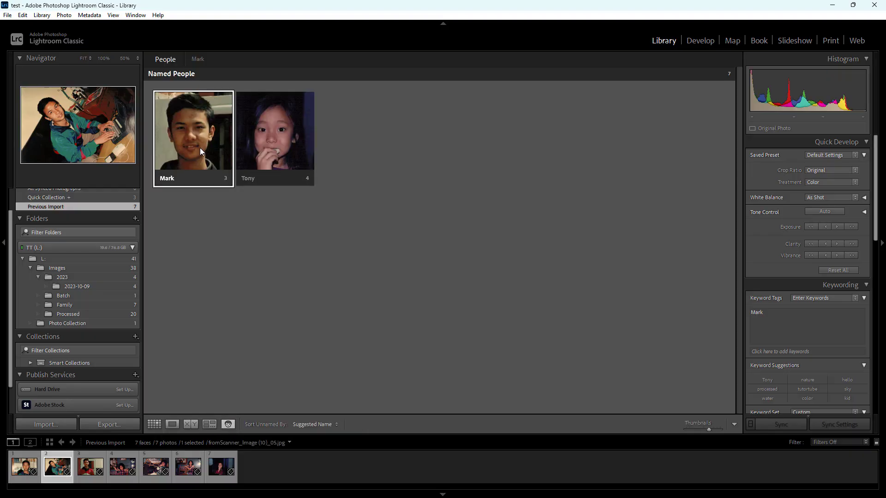
{"action": "double_click", "coordinate": [274, 153]}
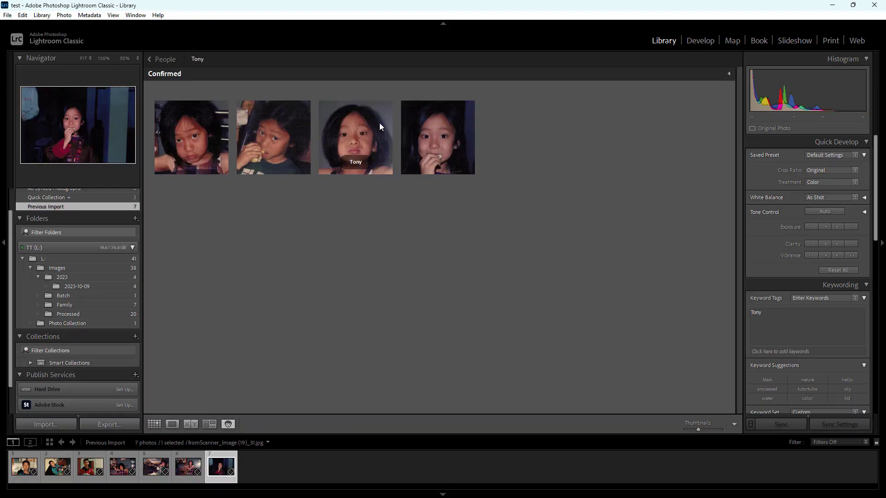
{"action": "left_click", "coordinate": [362, 128]}
{"action": "double_click", "coordinate": [362, 126]}
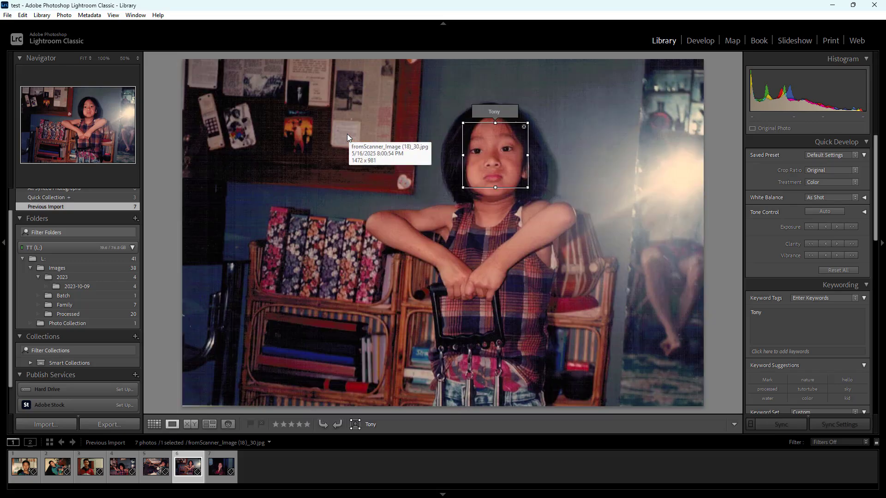